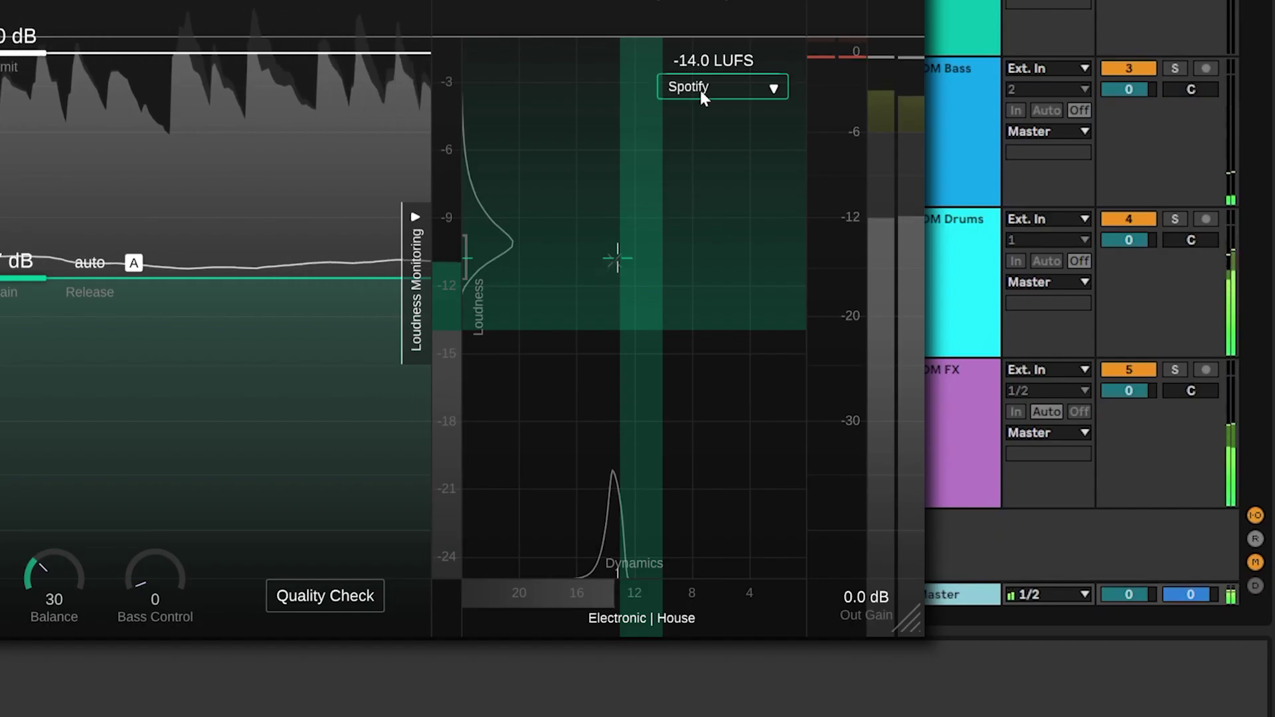
Try the Pandora and EBU R128 loudness targets, then set a custom -17 LUFS target.
{"action": "left_click", "coordinate": [699, 88]}
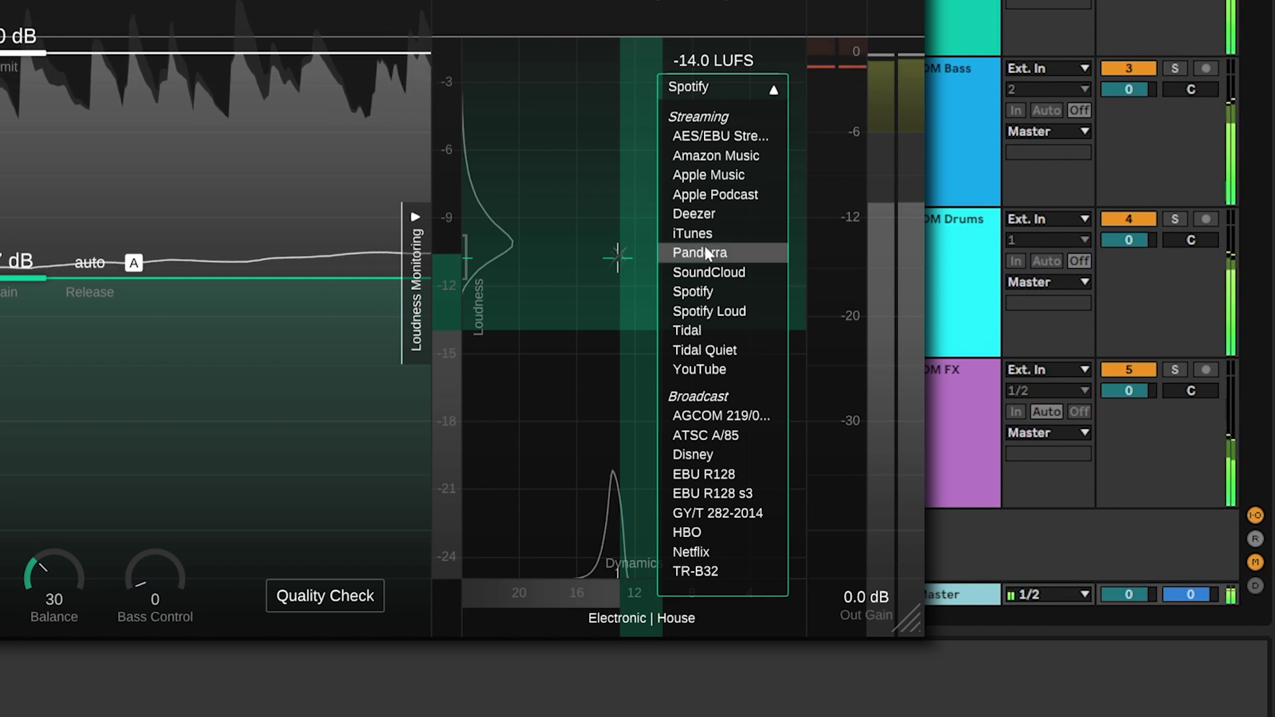
{"action": "left_click", "coordinate": [699, 252]}
{"action": "left_click", "coordinate": [705, 89]}
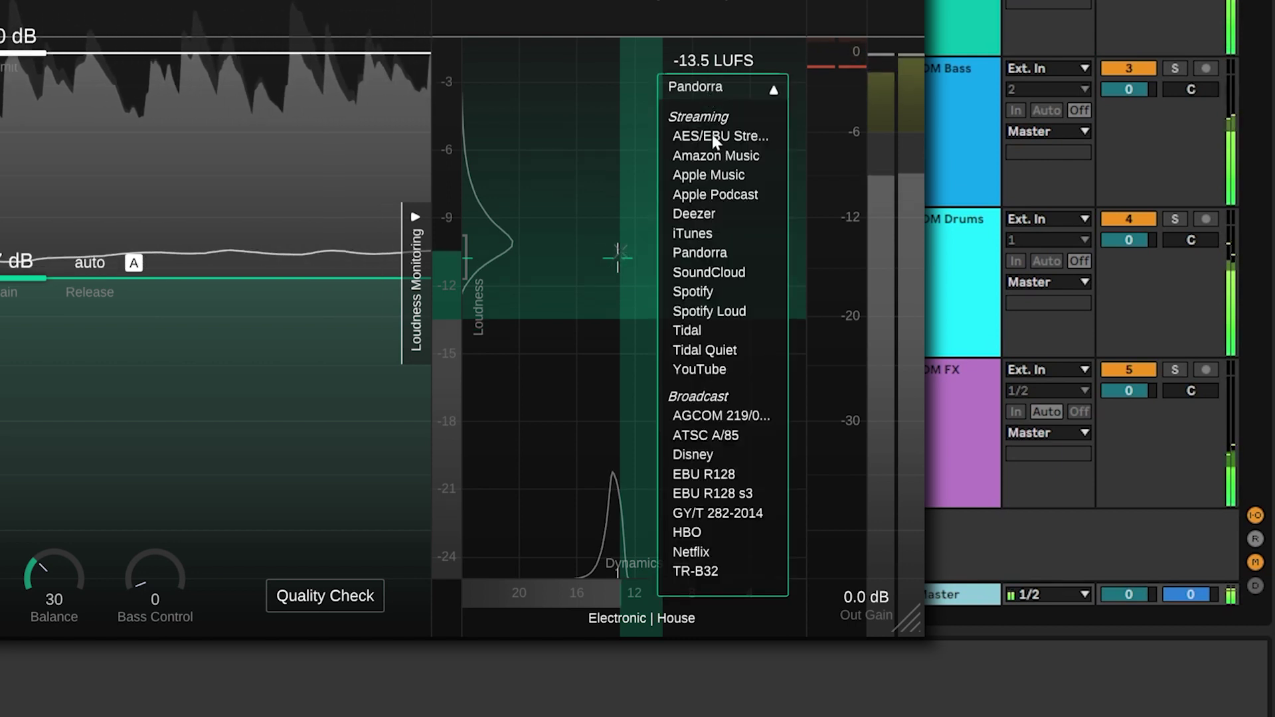
{"action": "left_click", "coordinate": [697, 468]}
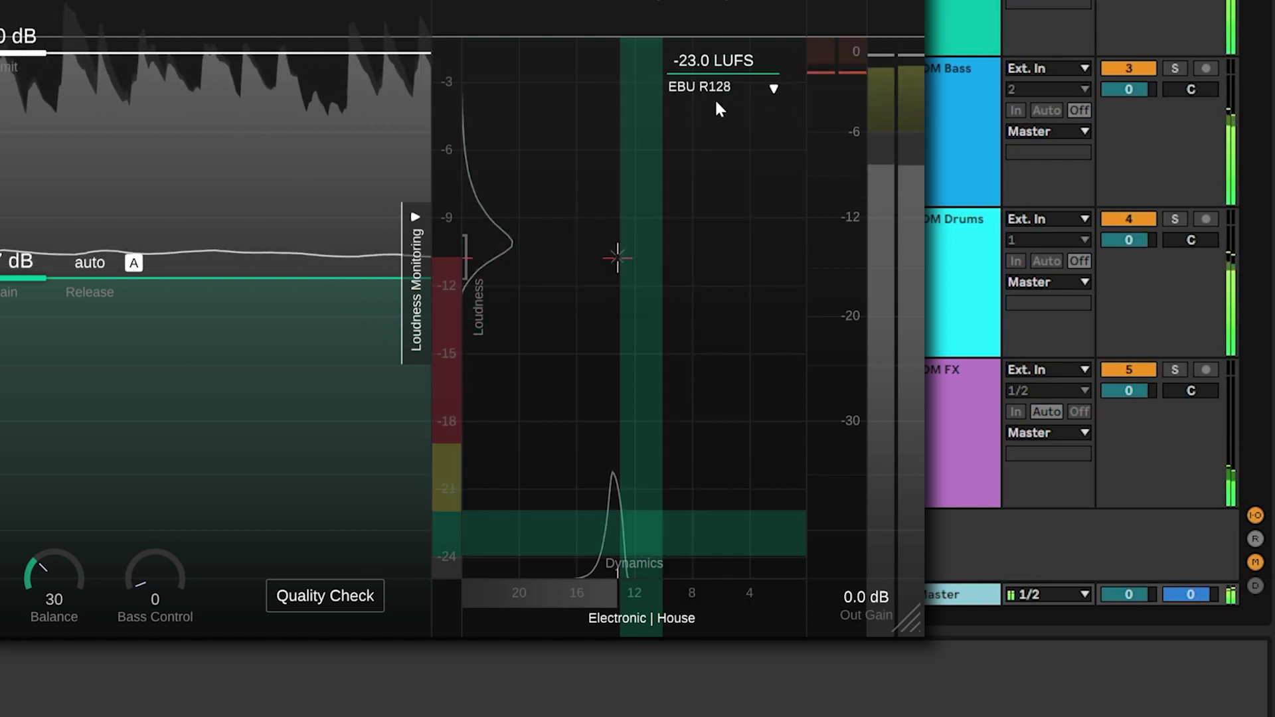
{"action": "left_click_drag", "start_coordinate": [713, 59], "coordinate": [725, 9]}
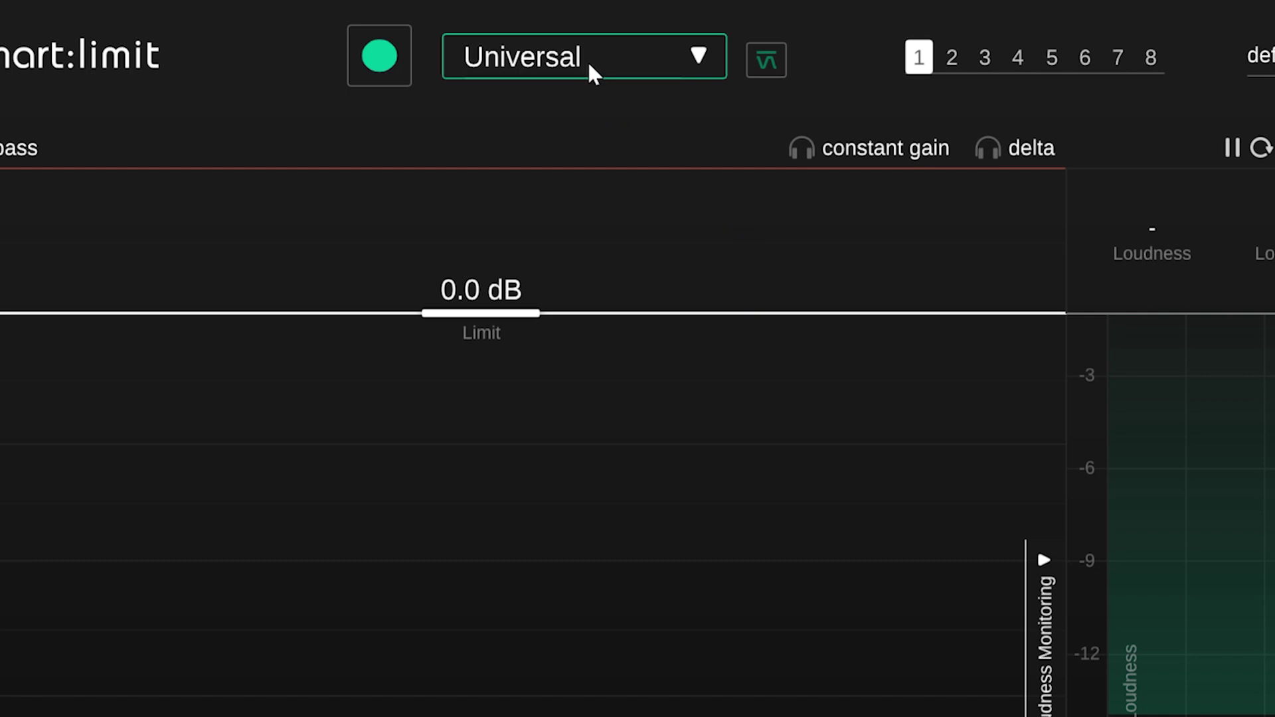
Pick the Electronic | House profile and learn settings from playback: Limit -1.0 dB, Gain 7.7 dB.
{"action": "left_click", "coordinate": [587, 60]}
{"action": "mouse_move", "coordinate": [511, 496]}
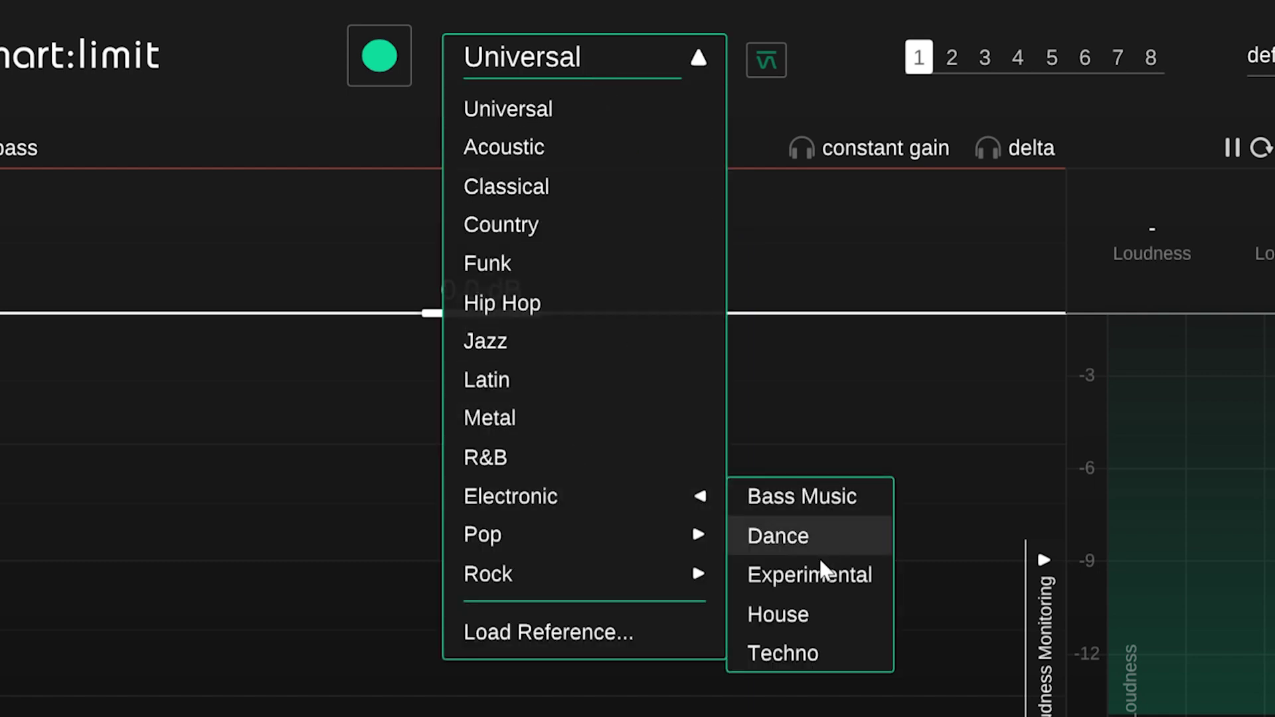
{"action": "left_click", "coordinate": [821, 608]}
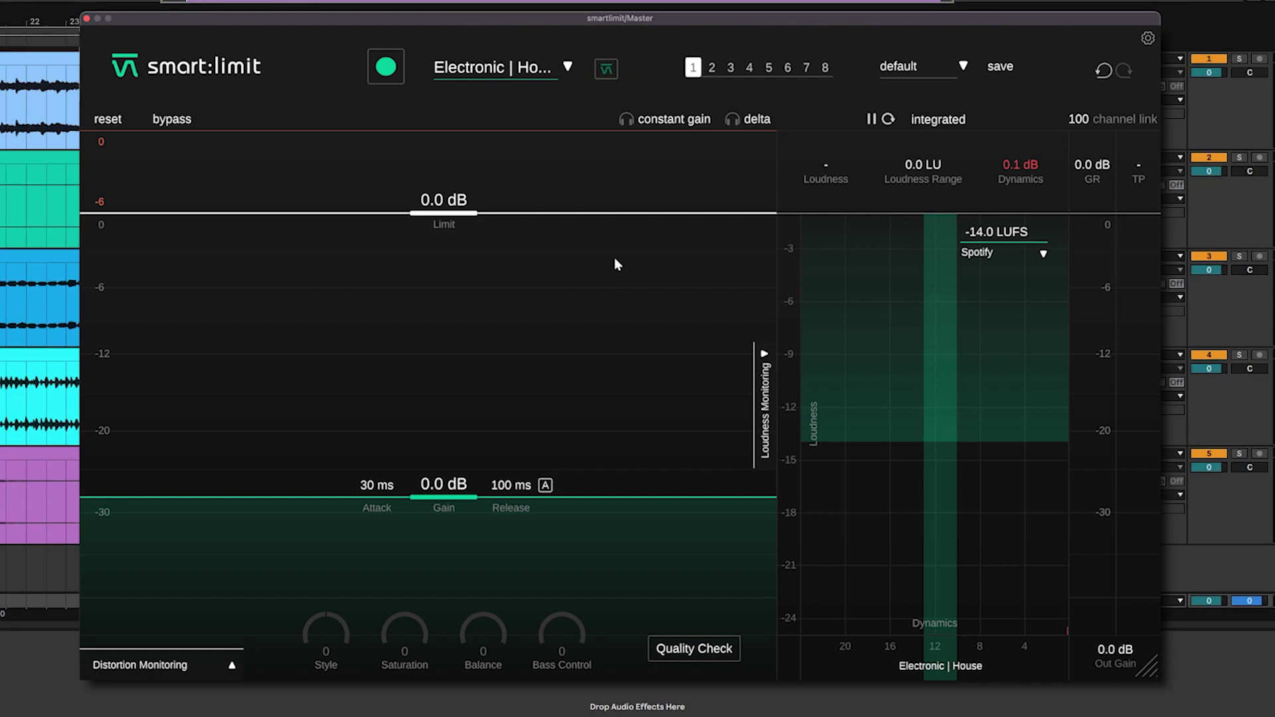
{"action": "key", "text": "space"}
{"action": "left_click", "coordinate": [386, 66]}
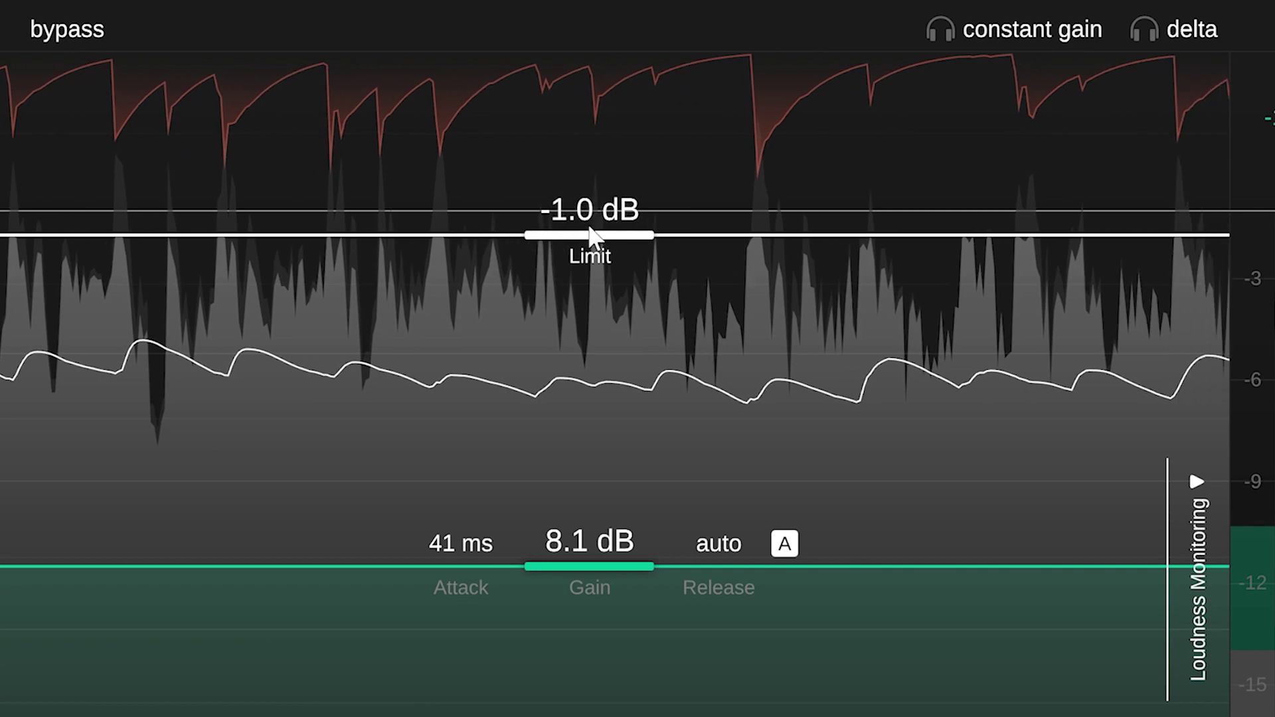
{"action": "left_click_drag", "start_coordinate": [520, 220], "coordinate": [585, 284]}
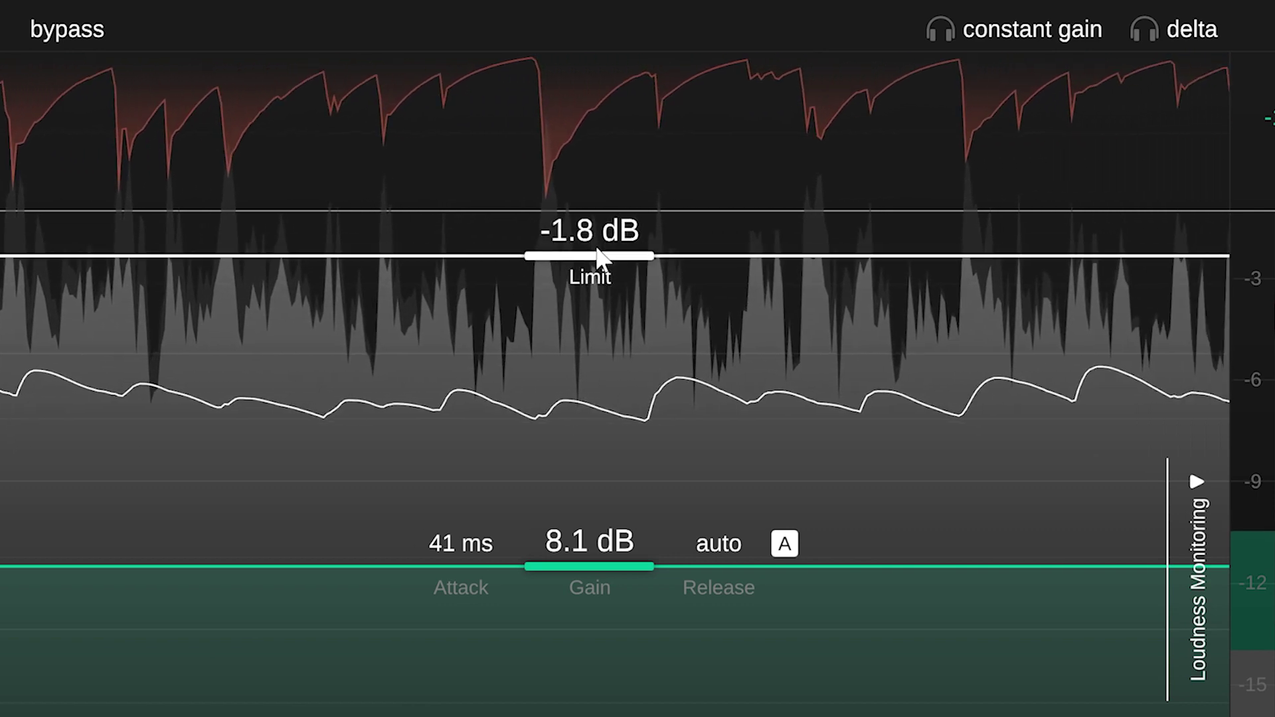
{"action": "left_click_drag", "start_coordinate": [464, 543], "coordinate": [495, 496]}
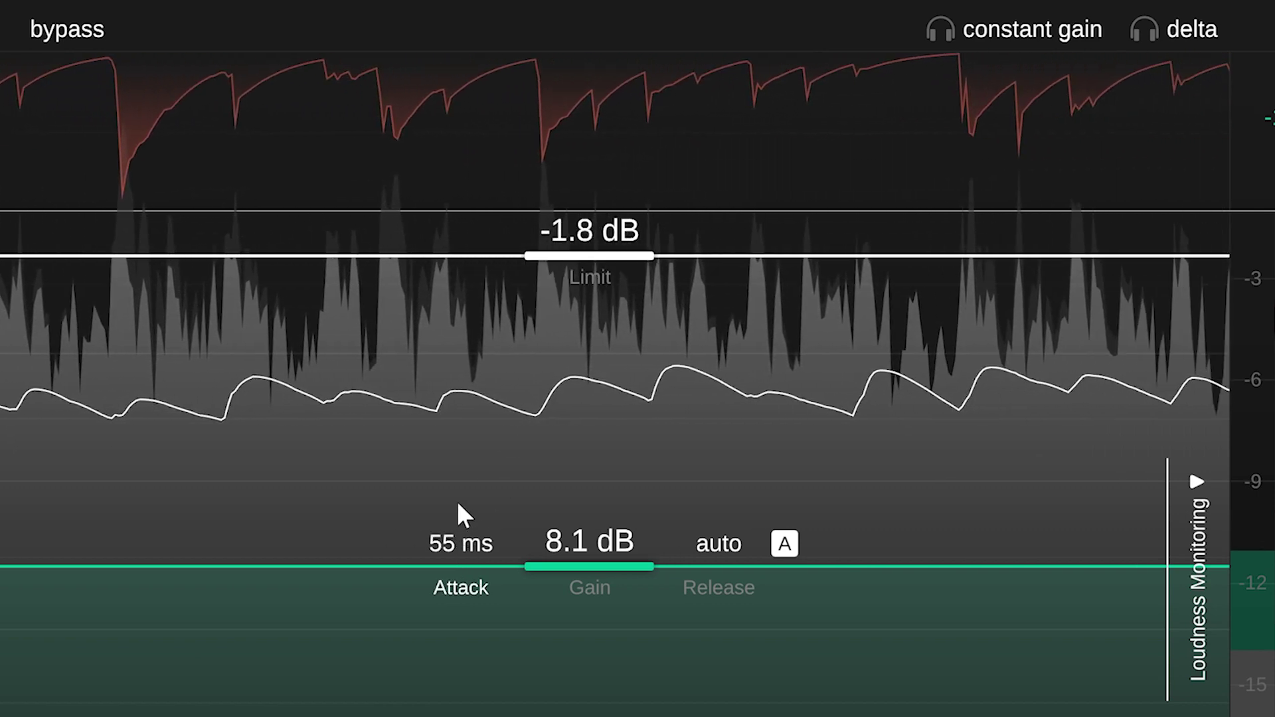
{"action": "left_click_drag", "start_coordinate": [719, 544], "coordinate": [726, 498]}
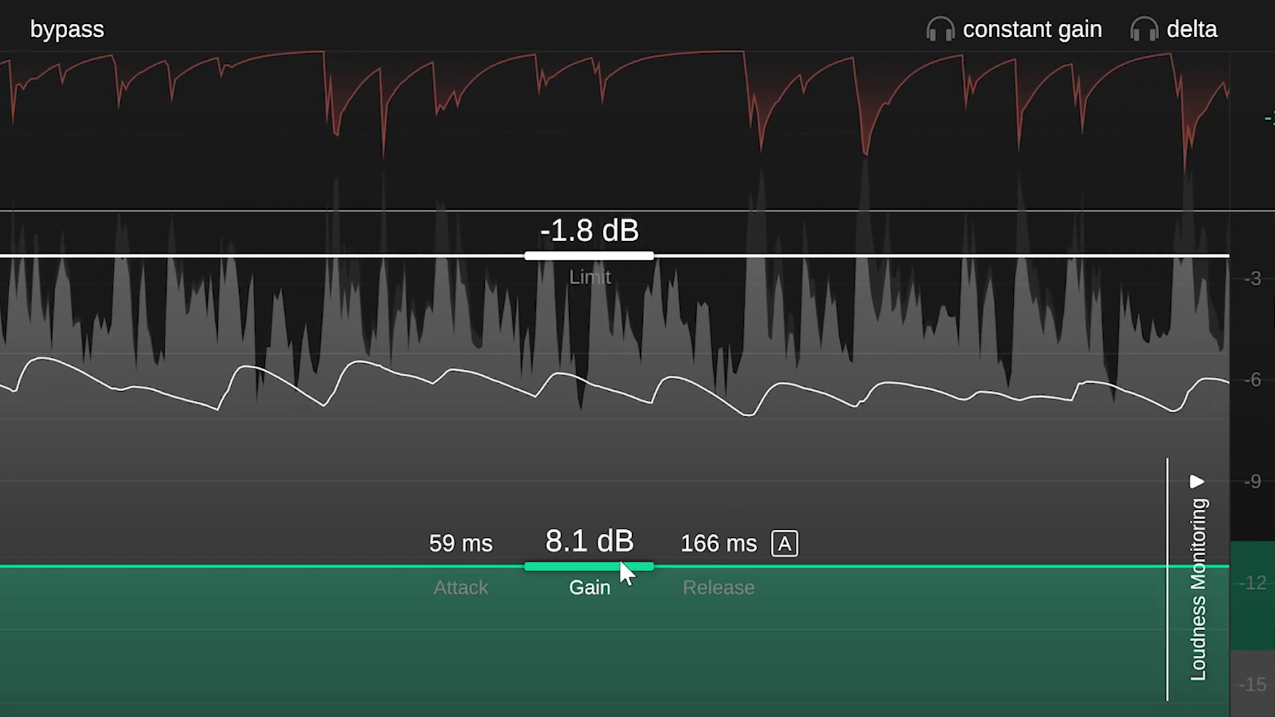
{"action": "mouse_move", "coordinate": [618, 567]}
{"action": "left_mouse_down"}
{"action": "mouse_move", "coordinate": [623, 543]}
{"action": "mouse_move", "coordinate": [628, 565]}
{"action": "mouse_move", "coordinate": [626, 554]}
{"action": "left_mouse_up"}
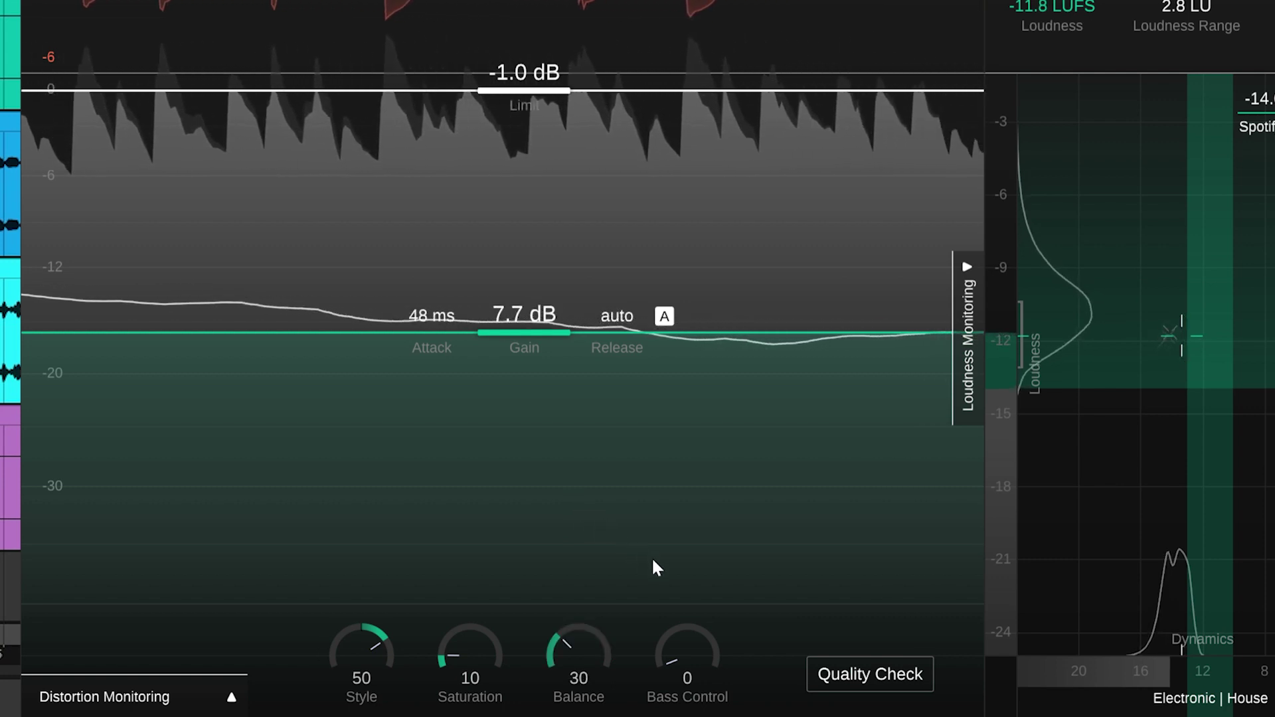
Turn the Bass Control knob up to 84.
{"action": "mouse_move", "coordinate": [683, 656]}
{"action": "left_mouse_down"}
{"action": "mouse_move", "coordinate": [697, 485]}
{"action": "mouse_move", "coordinate": [720, 472]}
{"action": "left_mouse_up"}
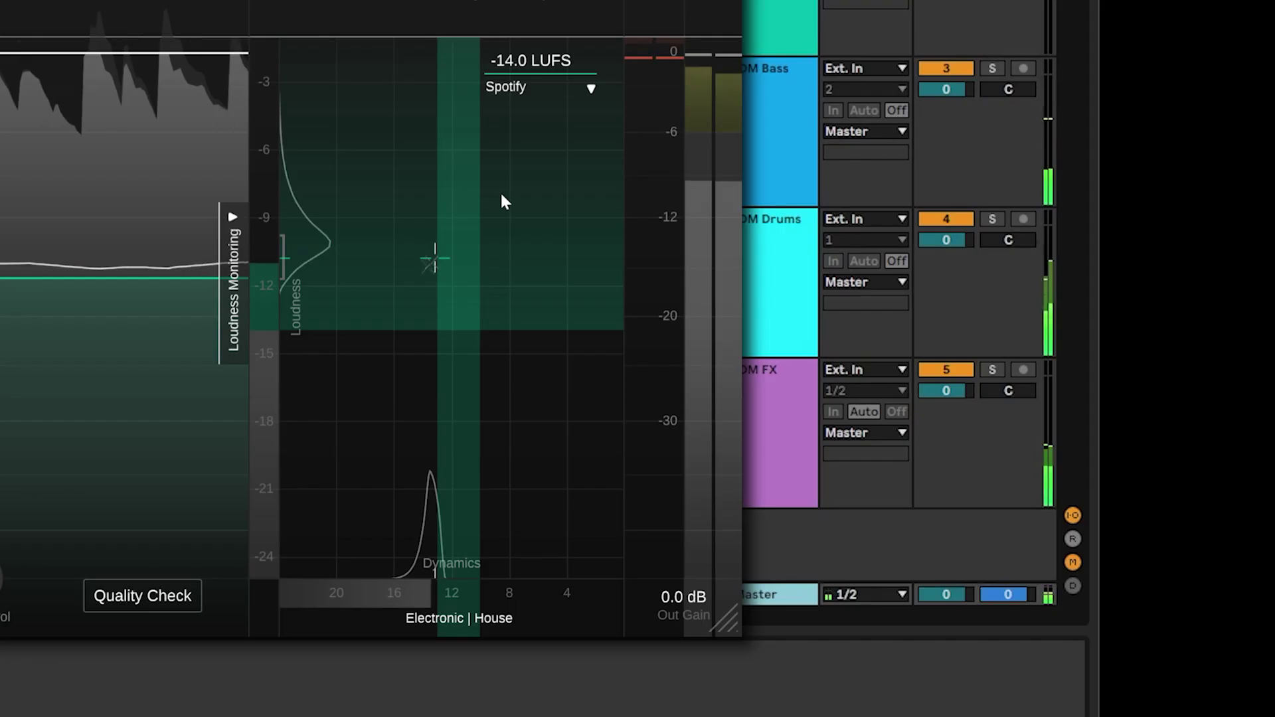
{"action": "left_click", "coordinate": [517, 88]}
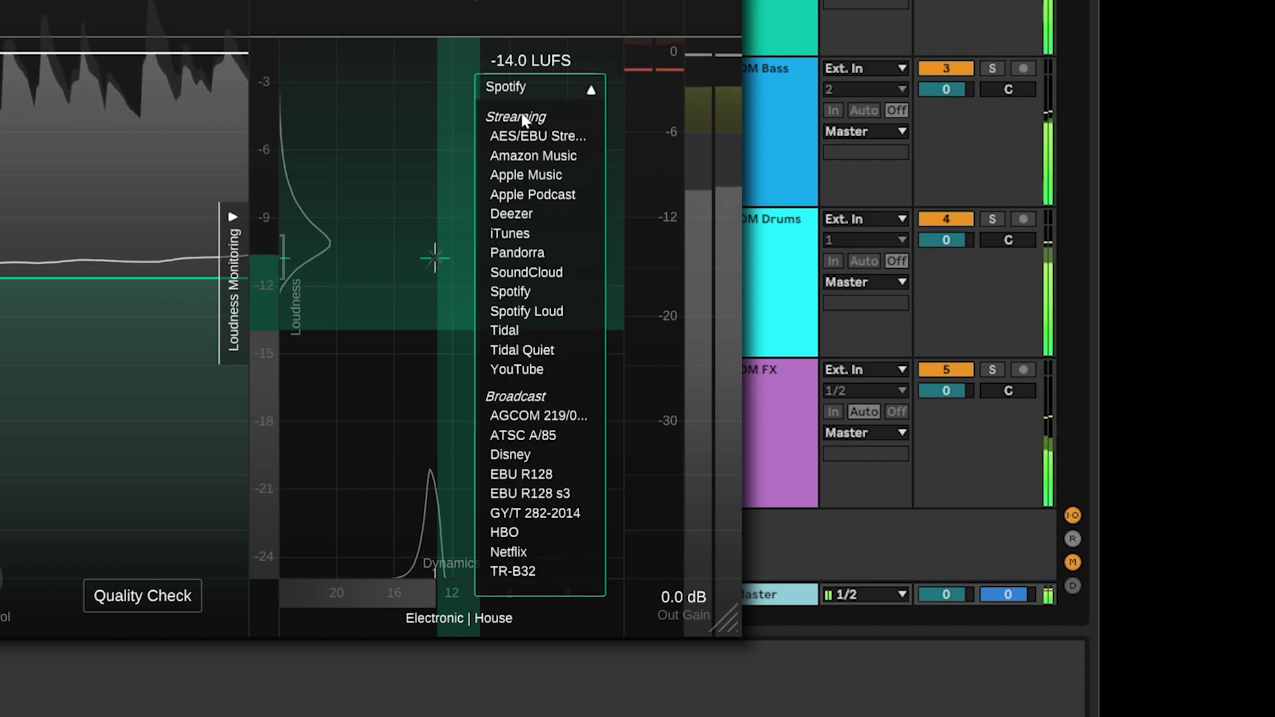
{"action": "left_click", "coordinate": [522, 252]}
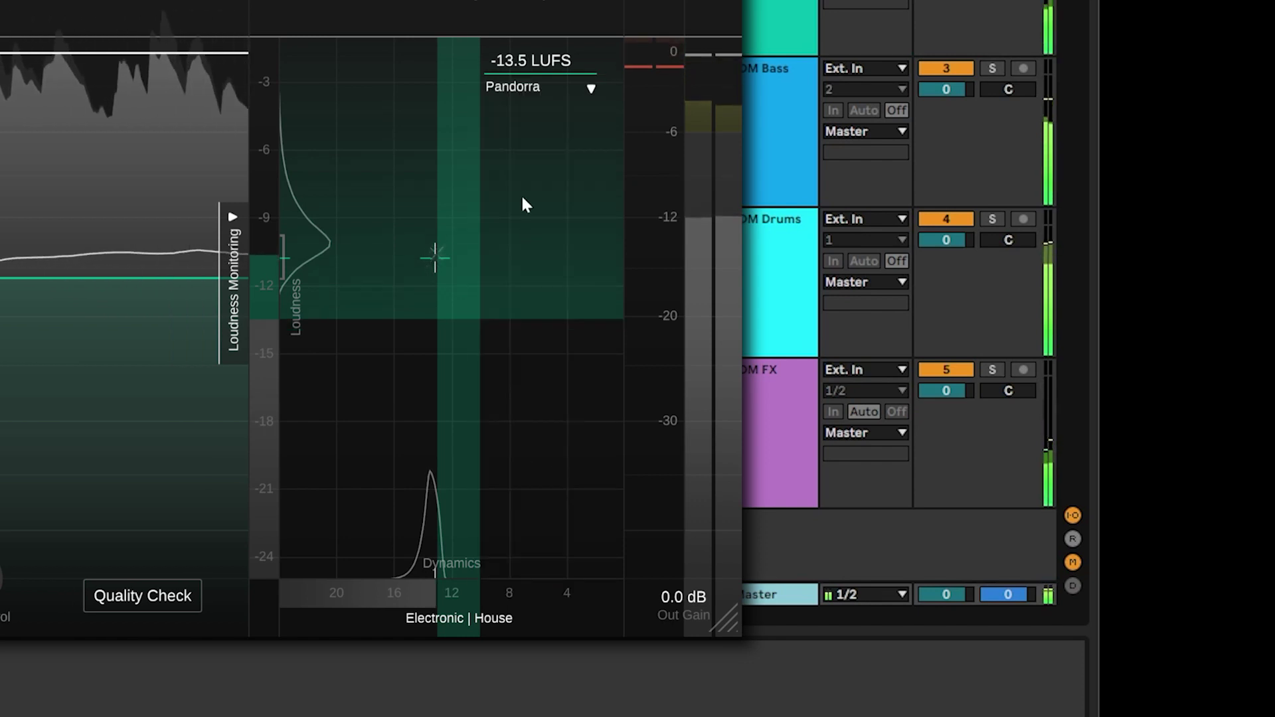
{"action": "left_click", "coordinate": [523, 89]}
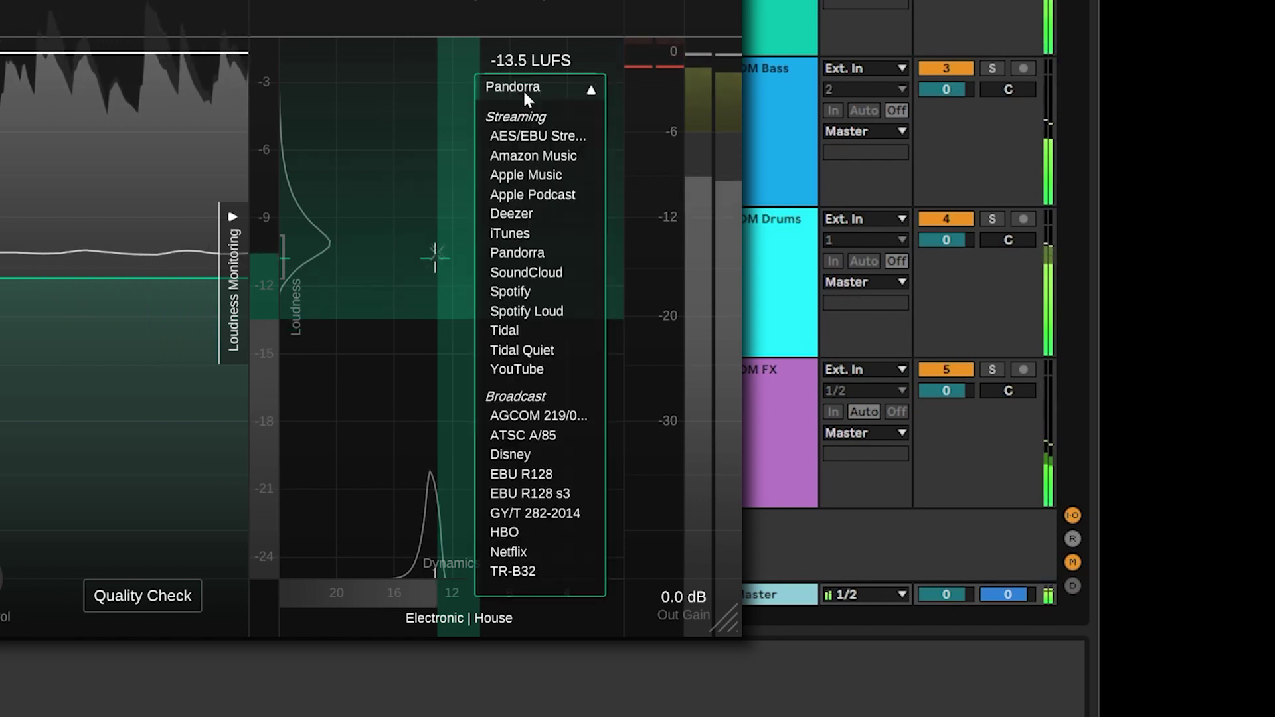
{"action": "left_click", "coordinate": [552, 476]}
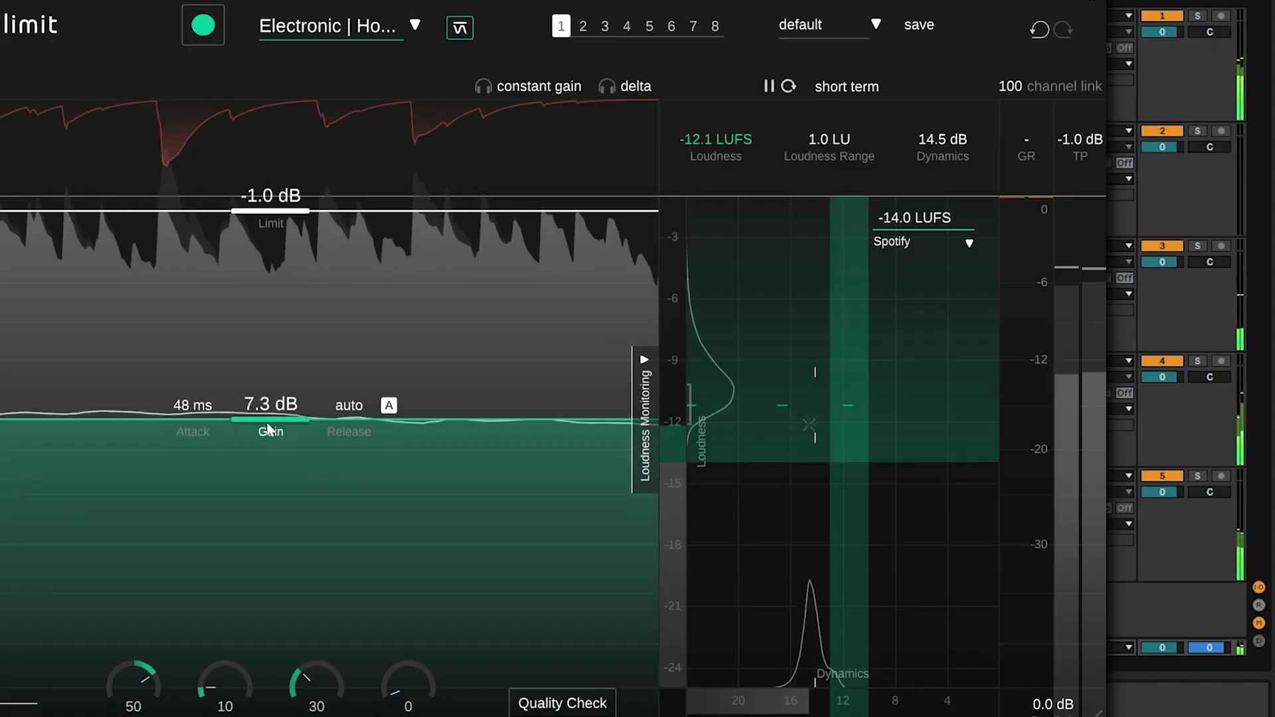
Raise and then lower the input gain to settle at 7.5 dB.
{"action": "left_click_drag", "start_coordinate": [267, 428], "coordinate": [267, 401]}
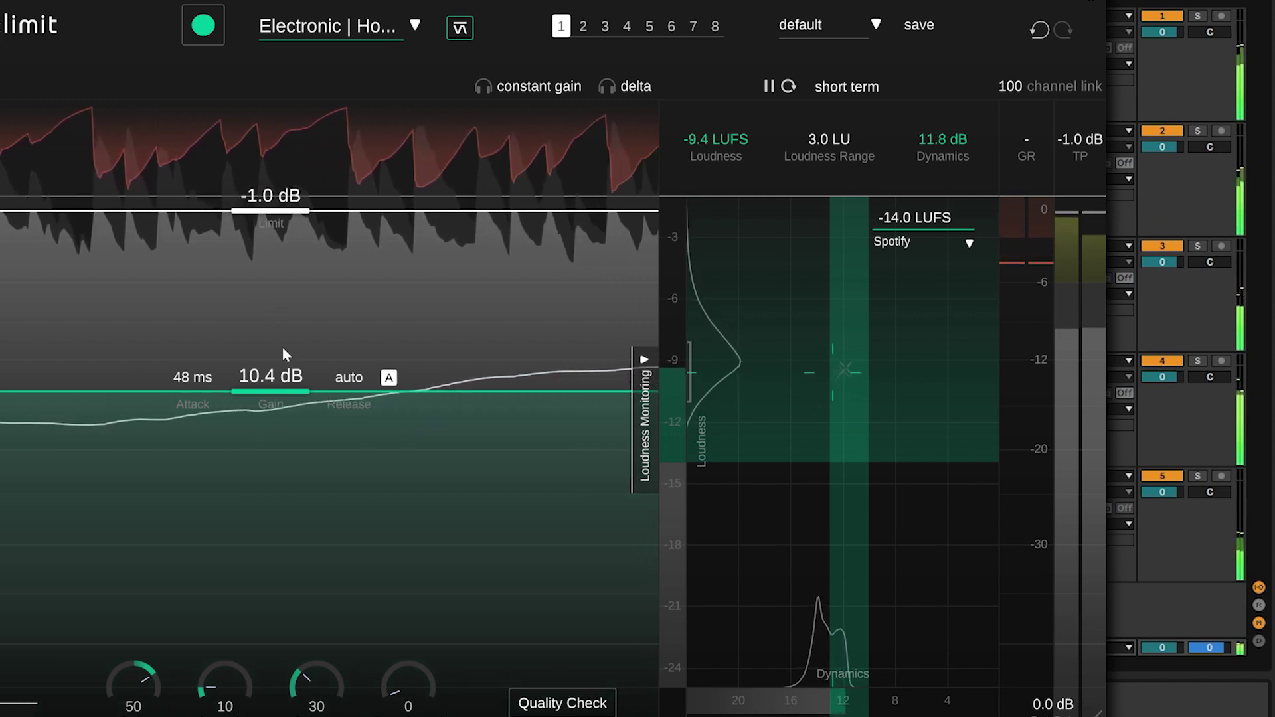
{"action": "left_click_drag", "start_coordinate": [282, 391], "coordinate": [281, 485]}
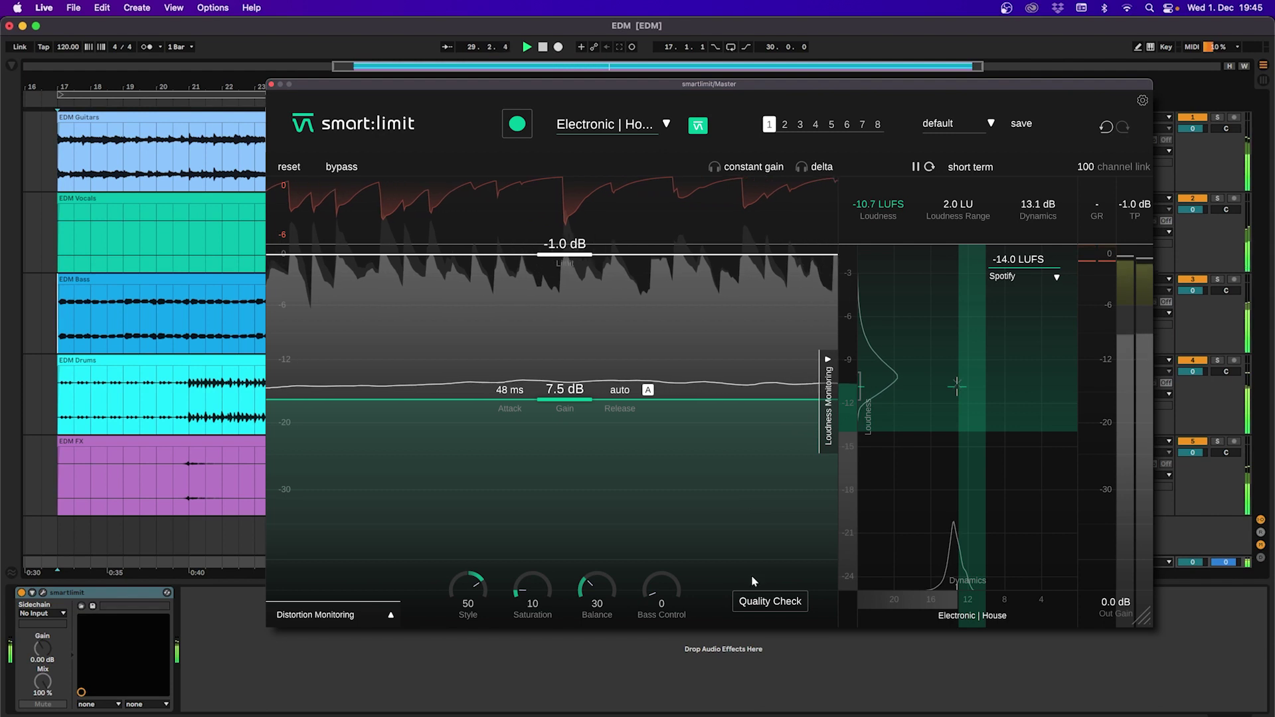
Show the Quality Check hints for Spotify and raise the input gain to 10.6 dB.
{"action": "left_click", "coordinate": [769, 601]}
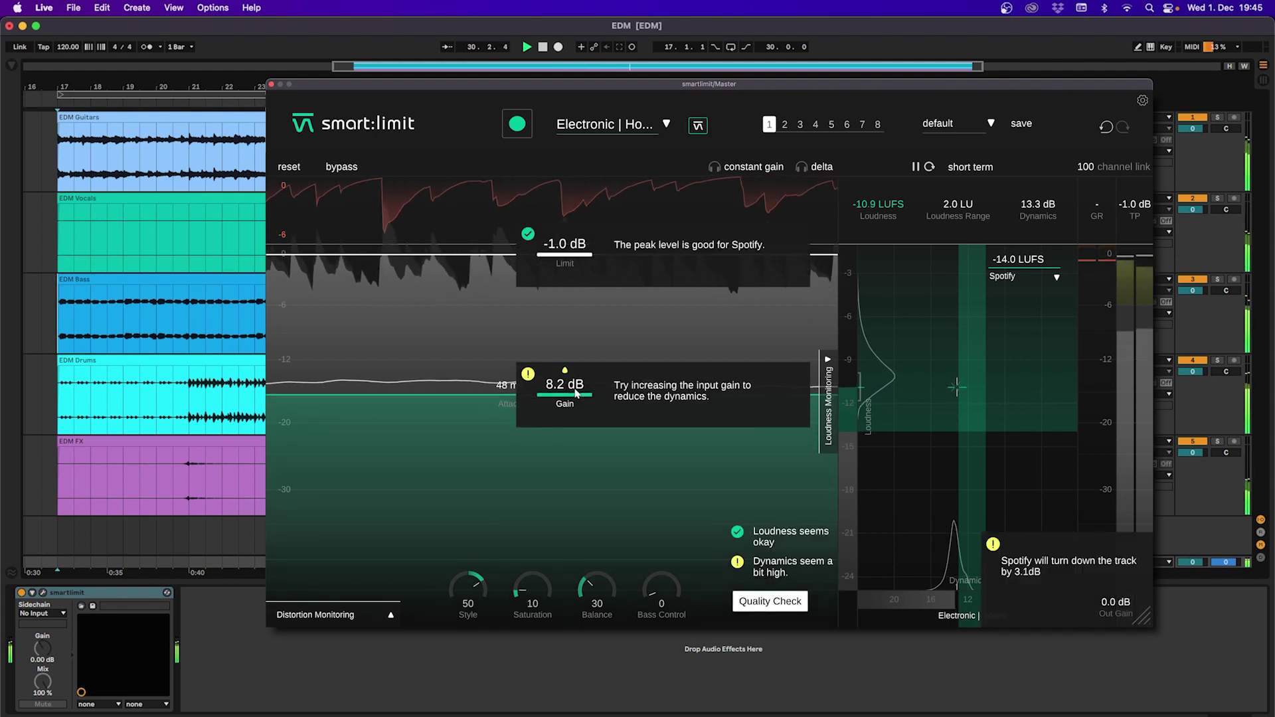
{"action": "left_click_drag", "start_coordinate": [564, 389], "coordinate": [576, 383]}
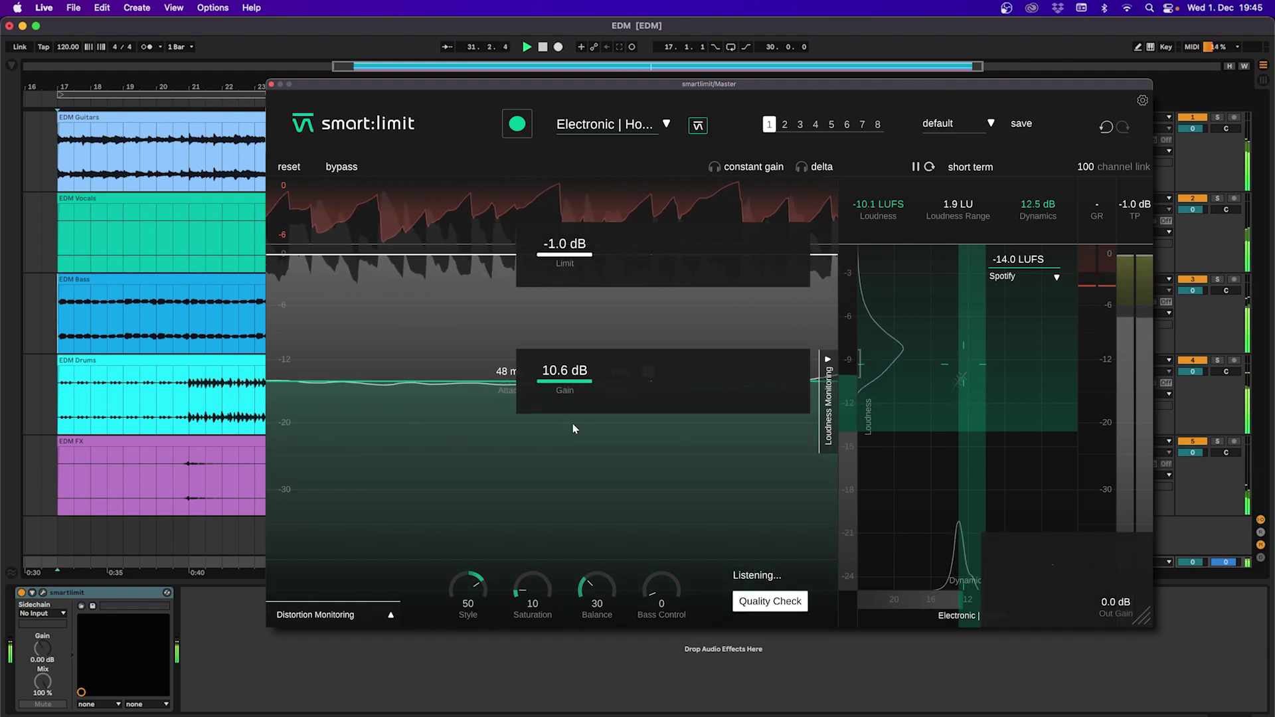